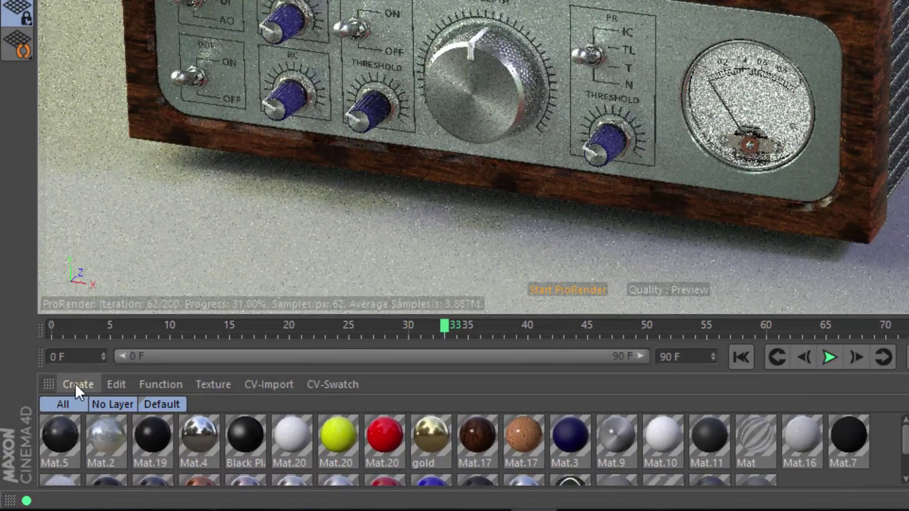
Browse the shader types in the Material Manager's Create menu, then dismiss the list
click(68, 395)
mouse_move(132, 248)
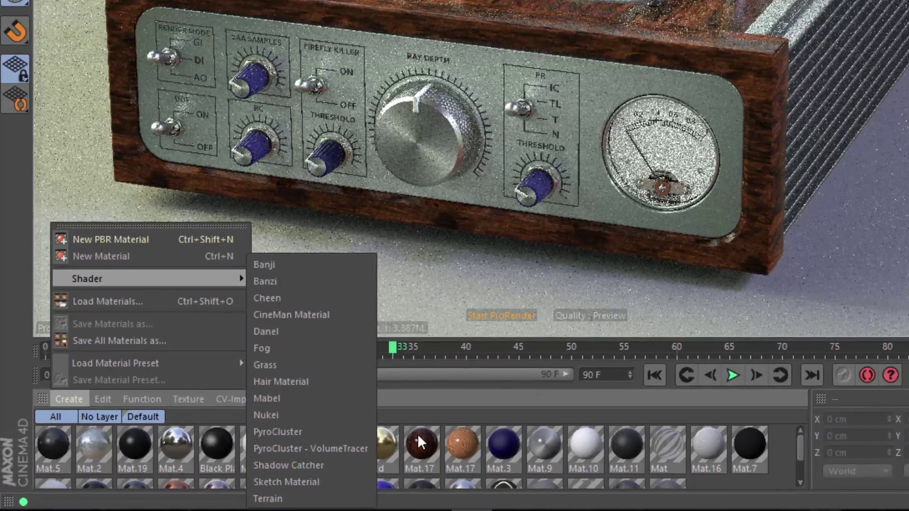
click(477, 435)
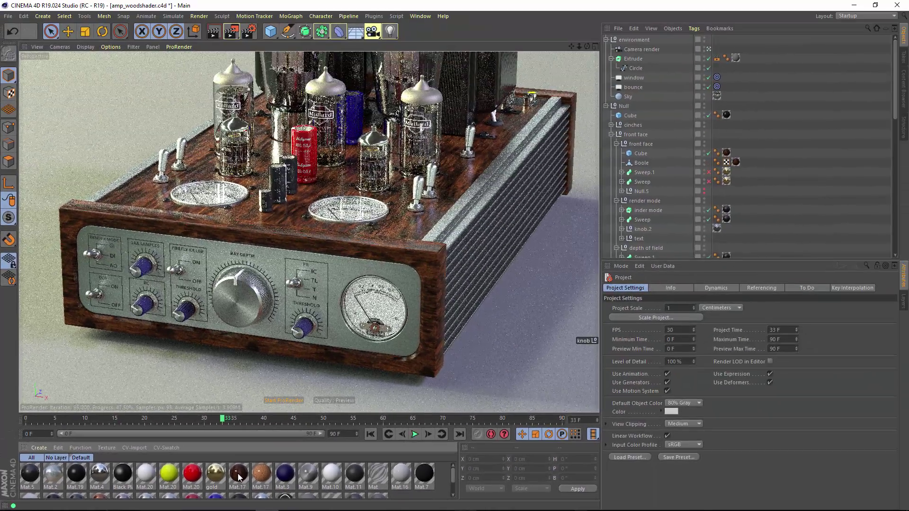
Open the wood material Mat.17 in the Material Editor on its Reflectance settings
double_click(301, 463)
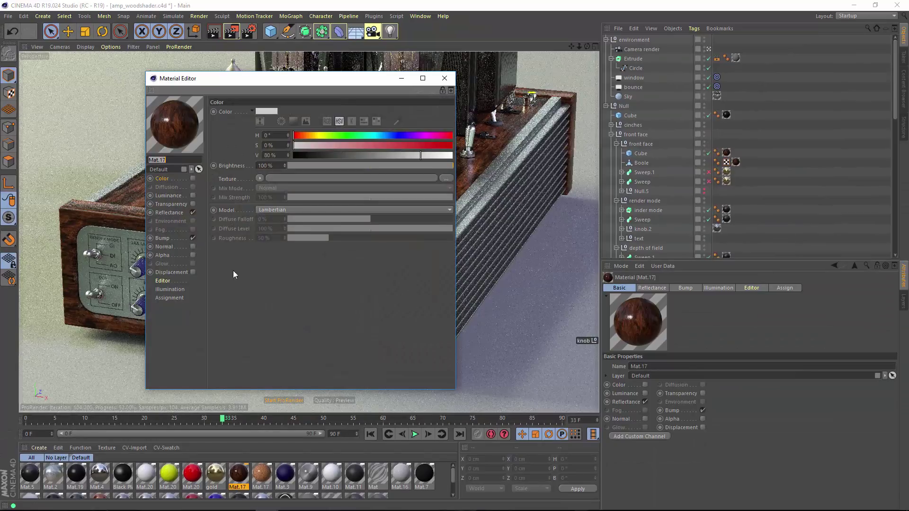
click(175, 214)
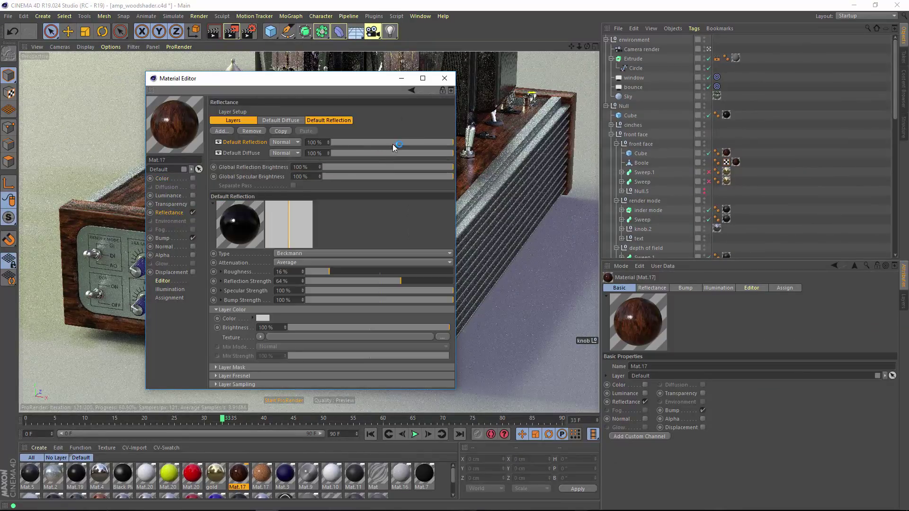
click(444, 80)
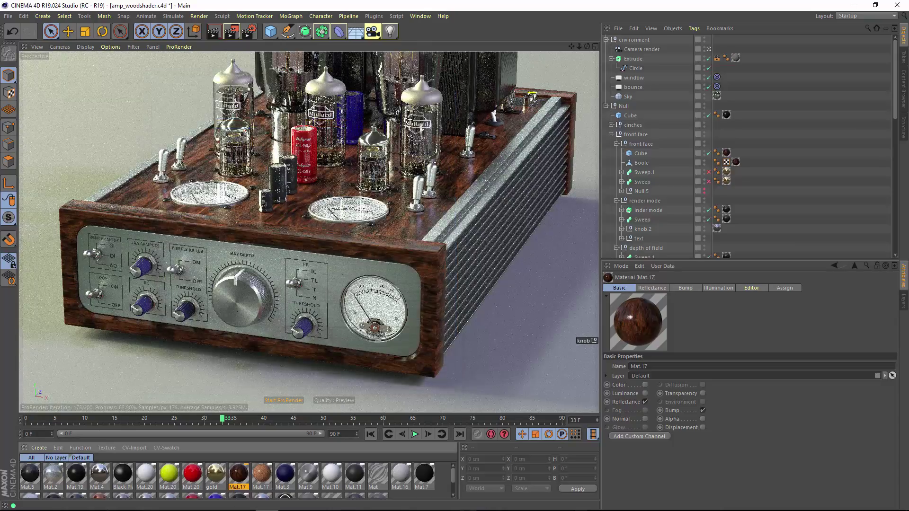
double_click(266, 472)
Browse the shaders available for the Reflectance layer's Wood texture
click(254, 313)
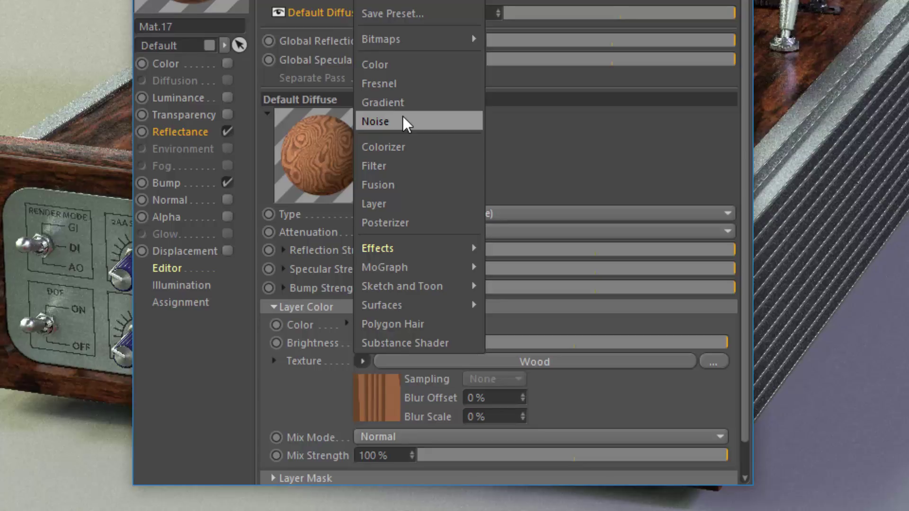
mouse_move(399, 250)
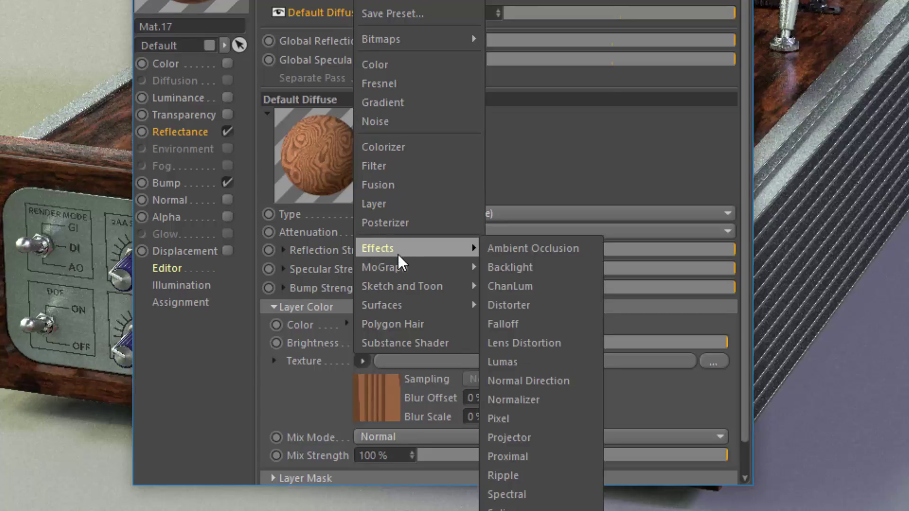
mouse_move(395, 280)
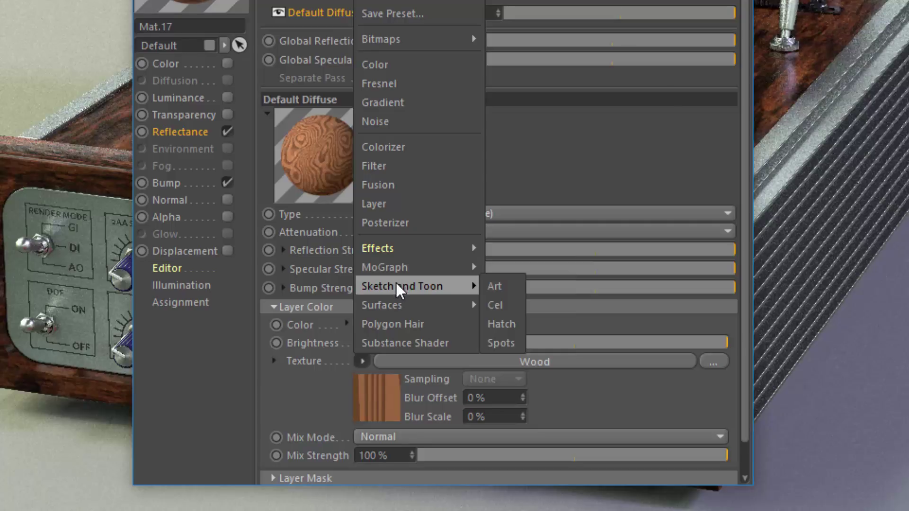
mouse_move(397, 298)
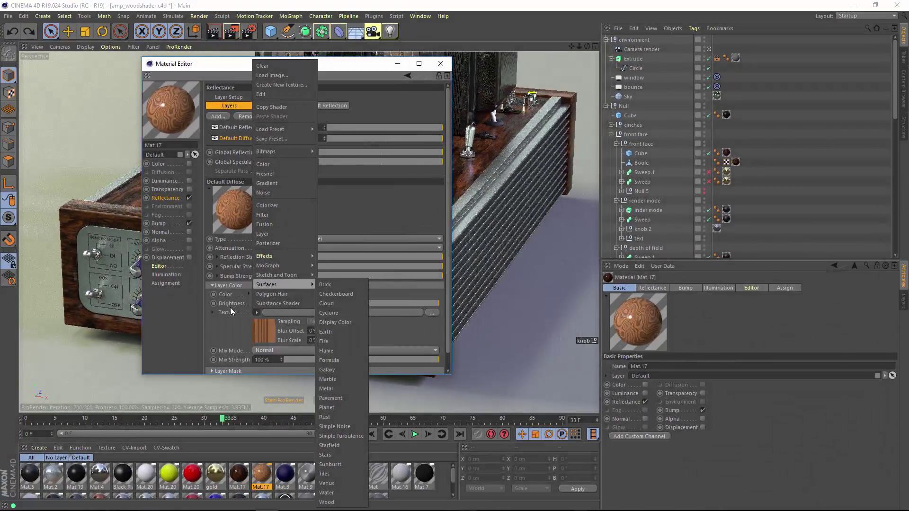
In ProRender render settings, compare Offline and Preview default texture resolution, 512 × 512
click(231, 308)
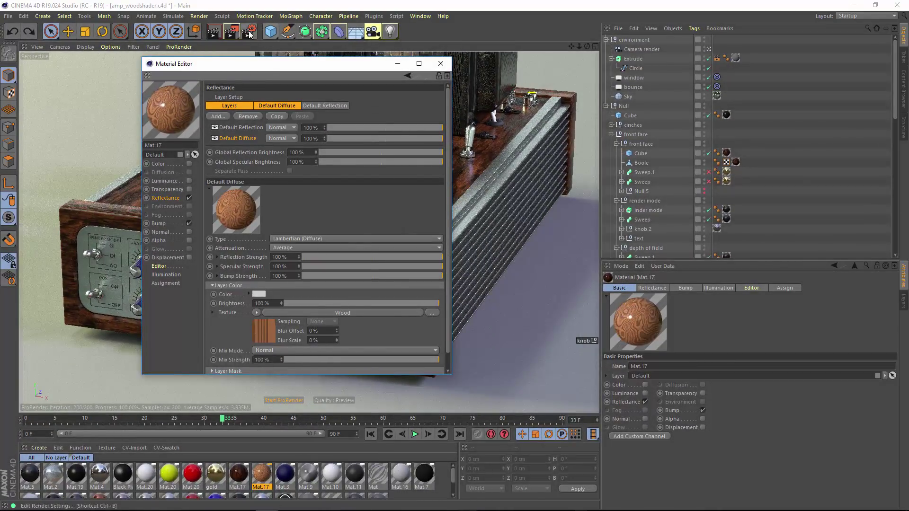
key(ctrl+b)
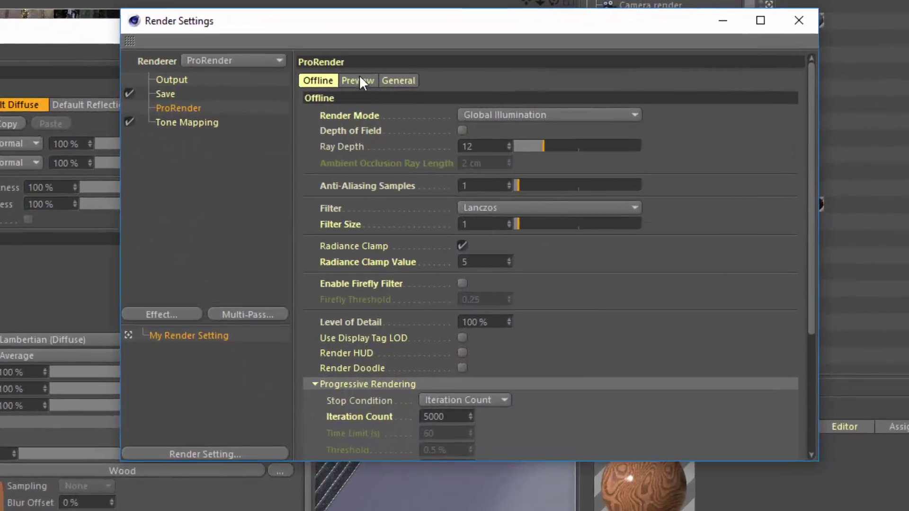
scroll(829, 390, down, 5)
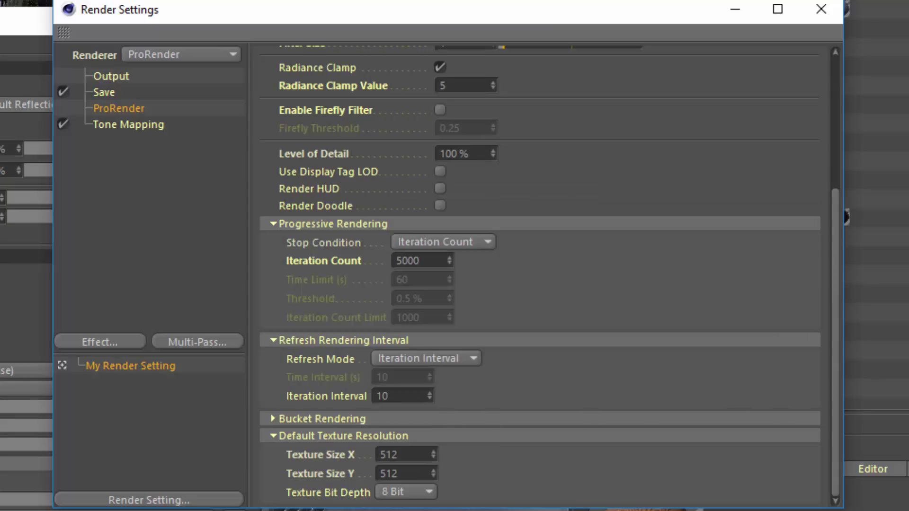
scroll(793, 113, up, 5)
click(322, 76)
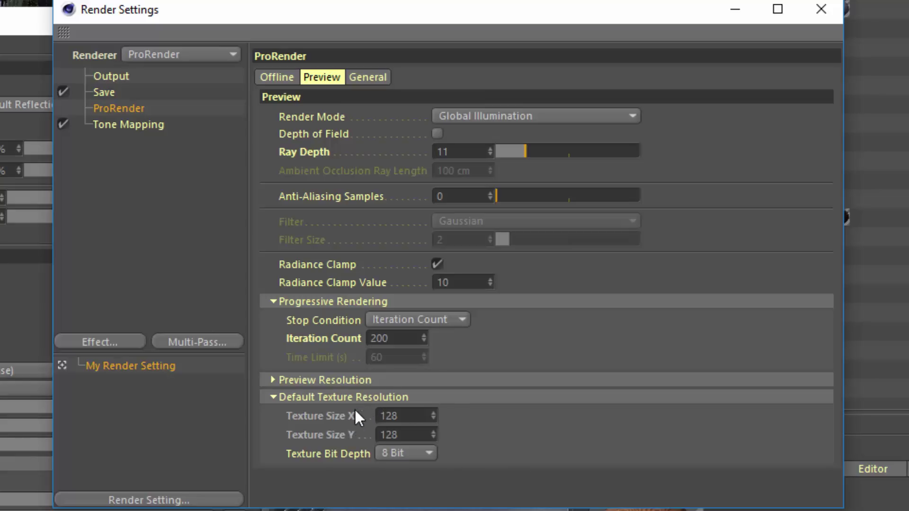
click(277, 78)
scroll(836, 424, down, 5)
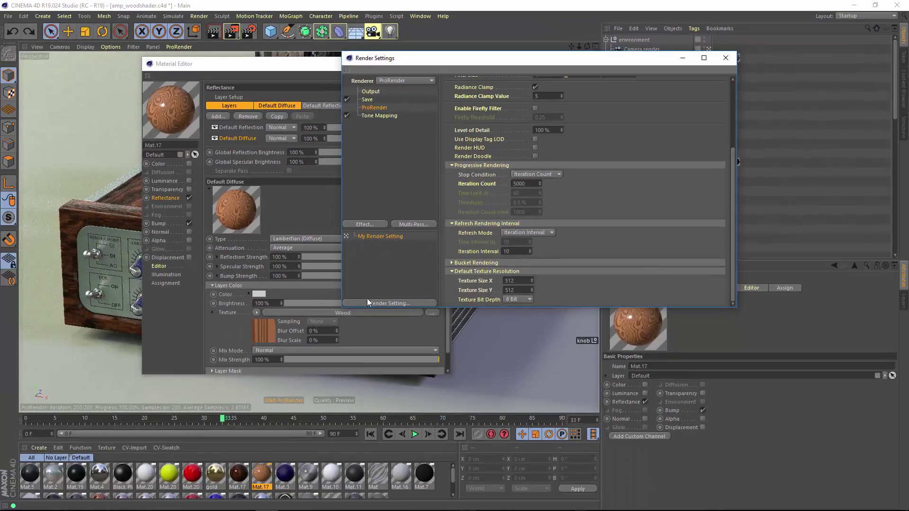
In the Wood shader's Basic properties, enable ProRender Override Defaults
click(305, 312)
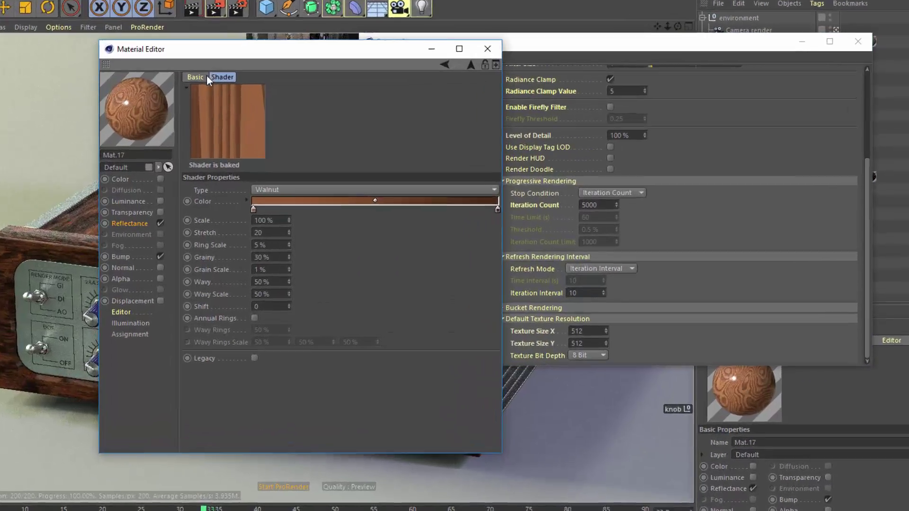
click(221, 86)
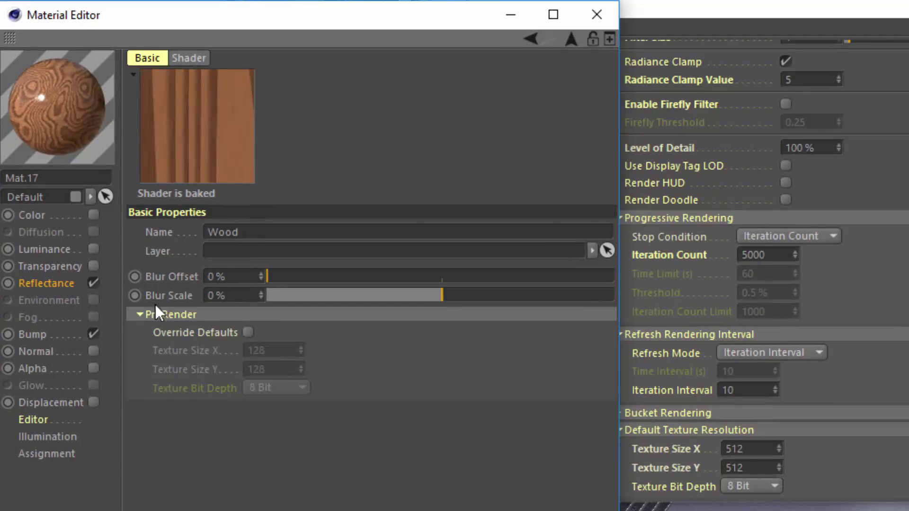
click(248, 332)
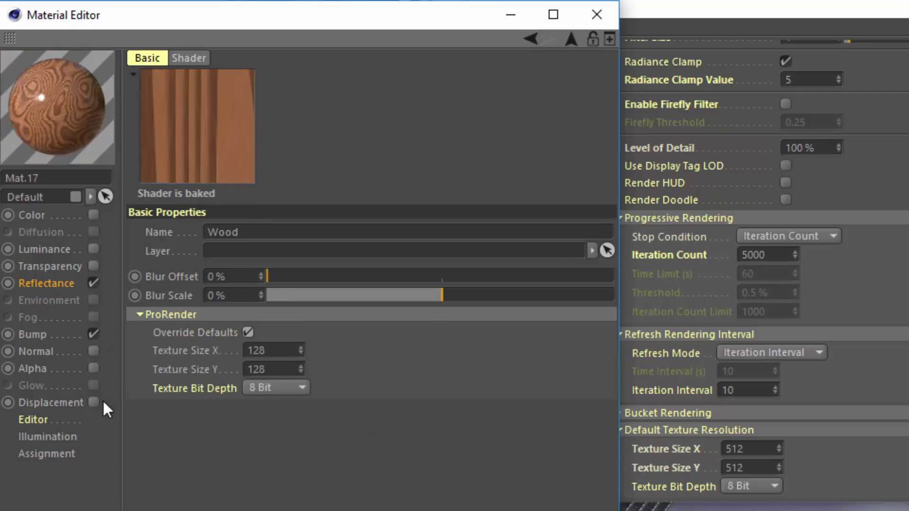
Set the Wood shader's Texture Size X and Y to 1024
drag(197, 380, 142, 311)
text(32)
key(Tab)
text(32)
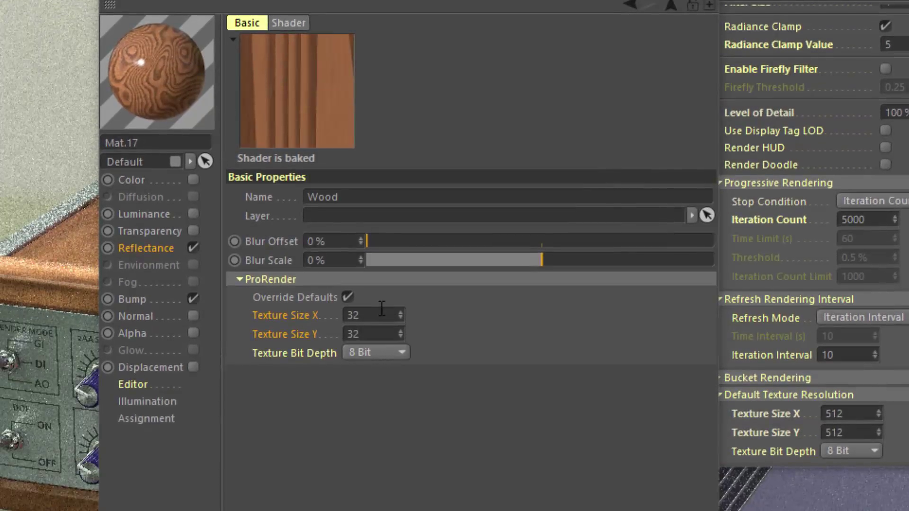
click(382, 313)
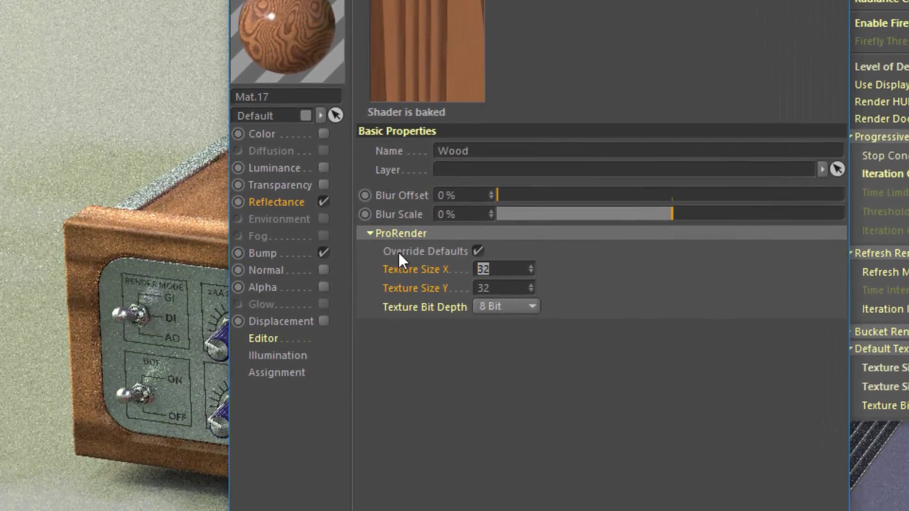
text(1024)
key(Return)
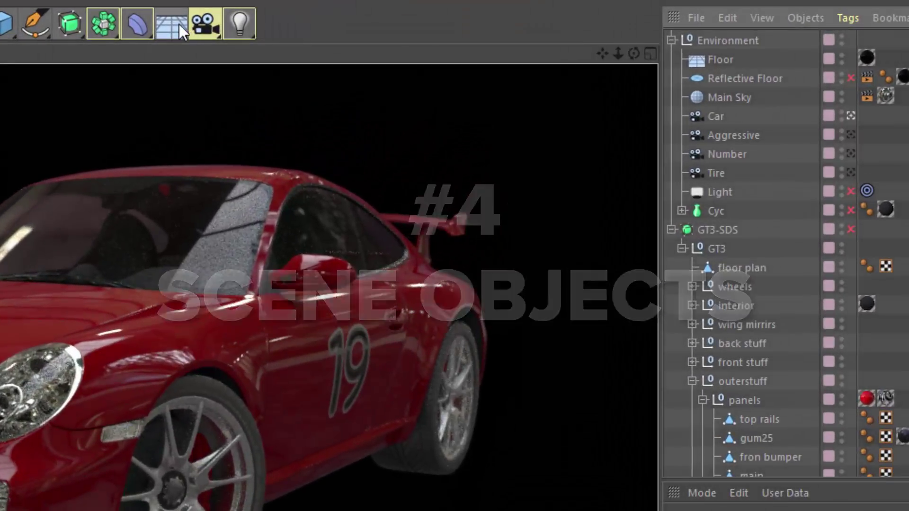
Show the environment objects and enable the Reflective Floor
click(337, 31)
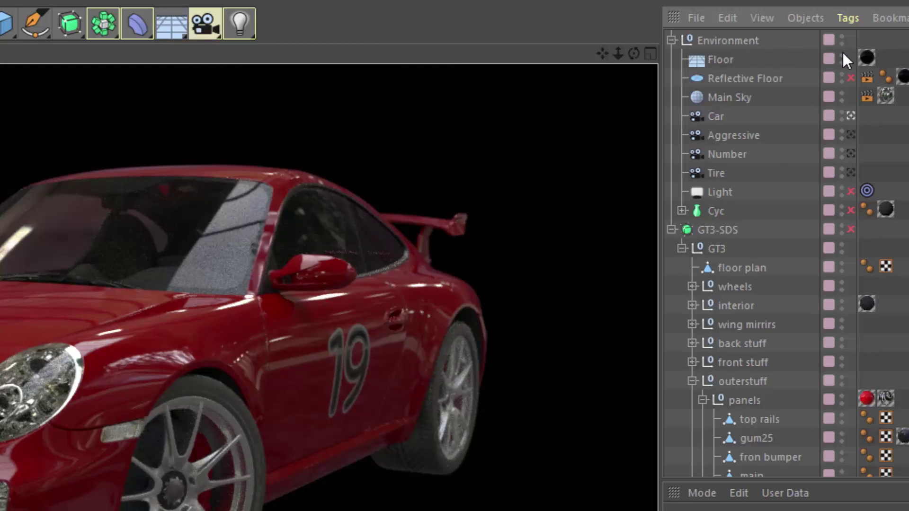
click(850, 77)
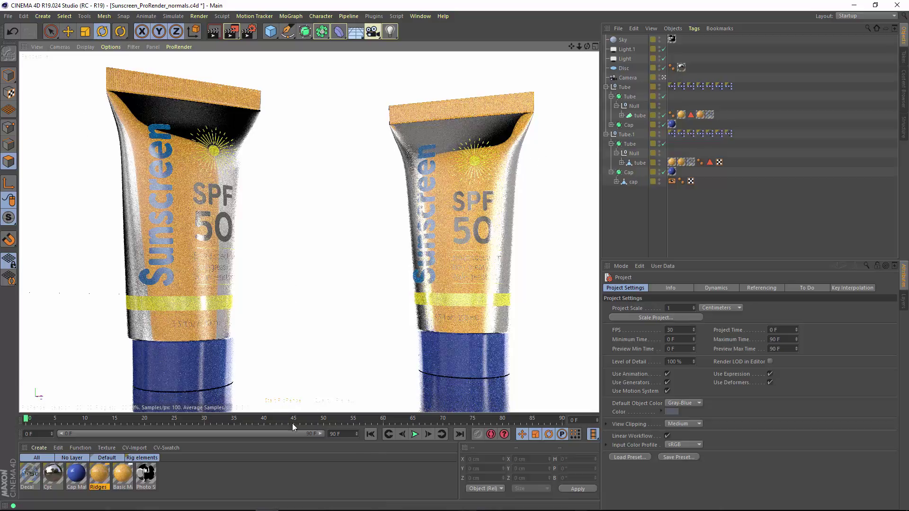
Stop ProRender and reverse the normals of the left tube's polygon mesh
click(284, 401)
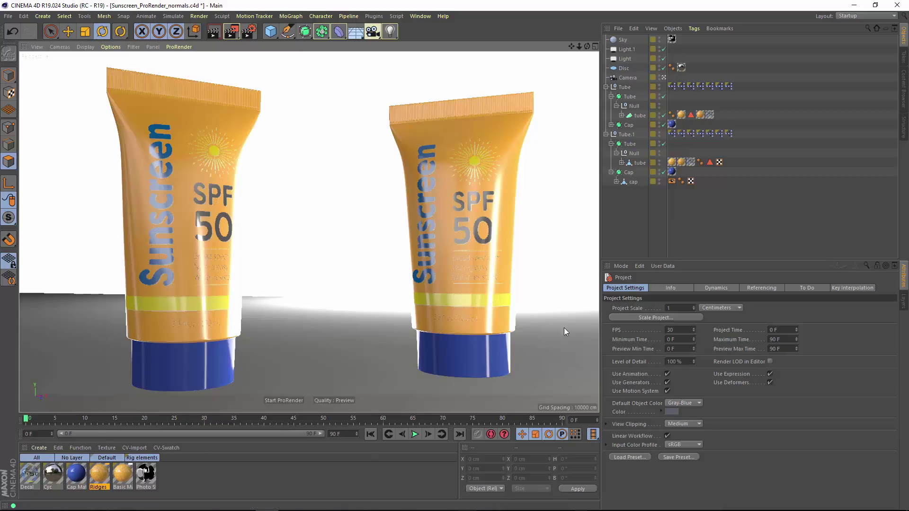
click(637, 163)
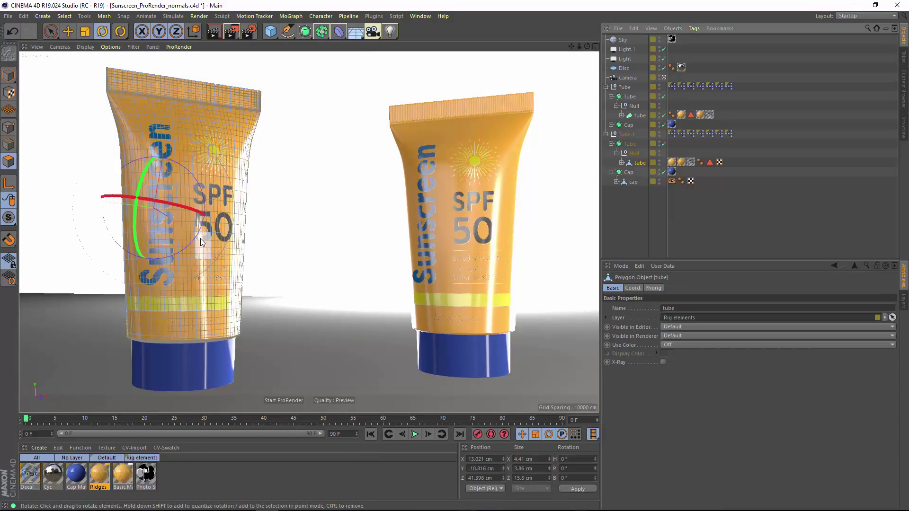
drag(215, 194, 227, 222)
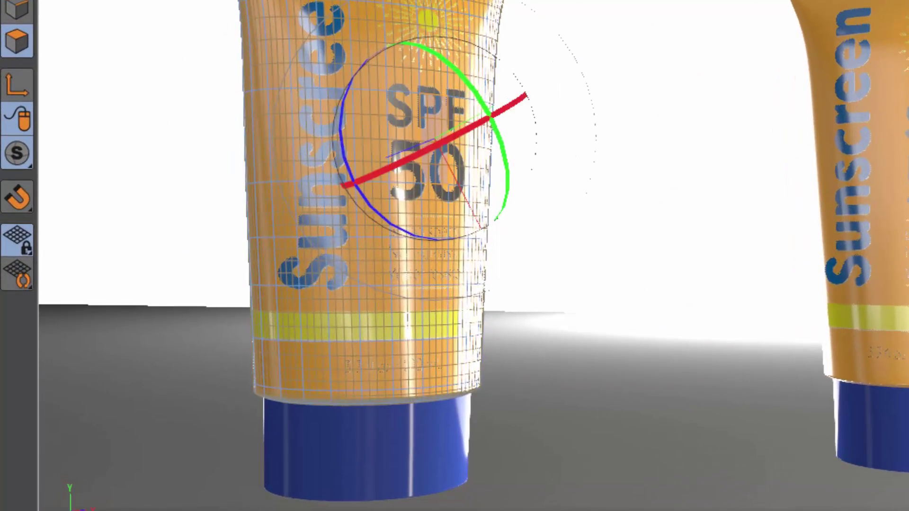
click(315, 240)
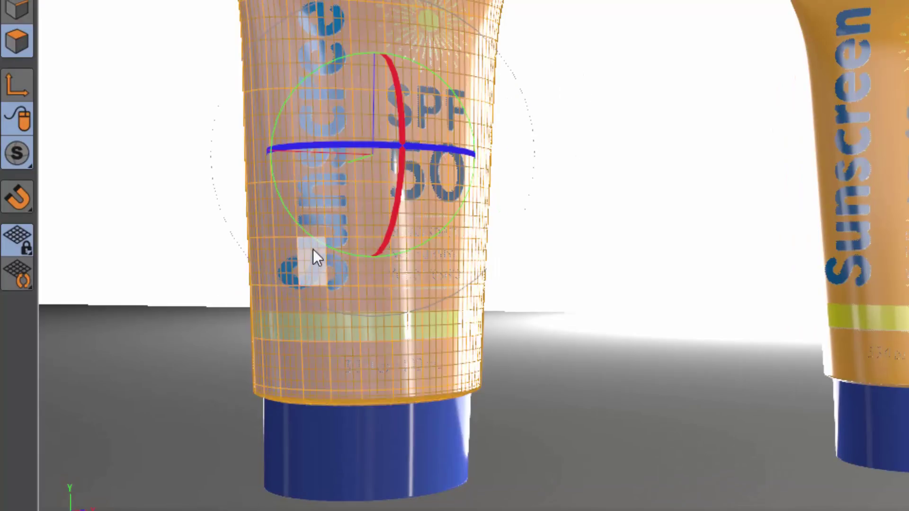
right_click(353, 181)
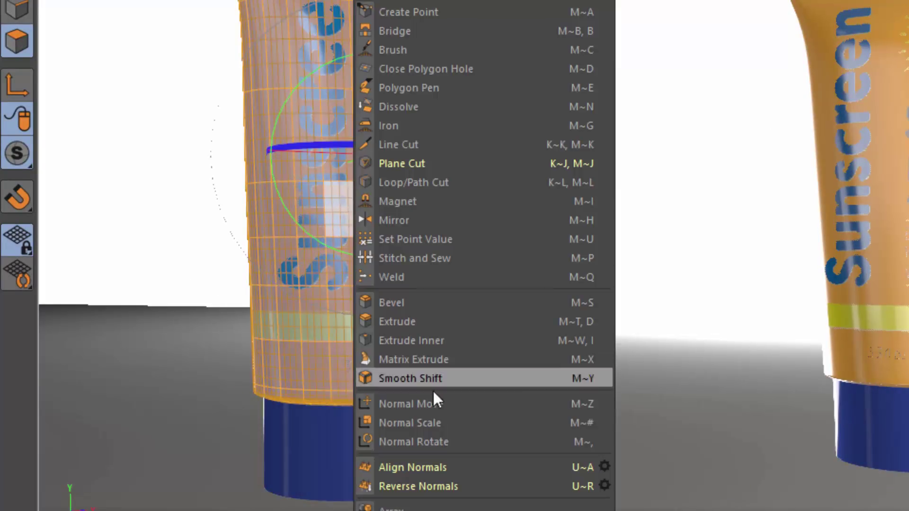
click(418, 486)
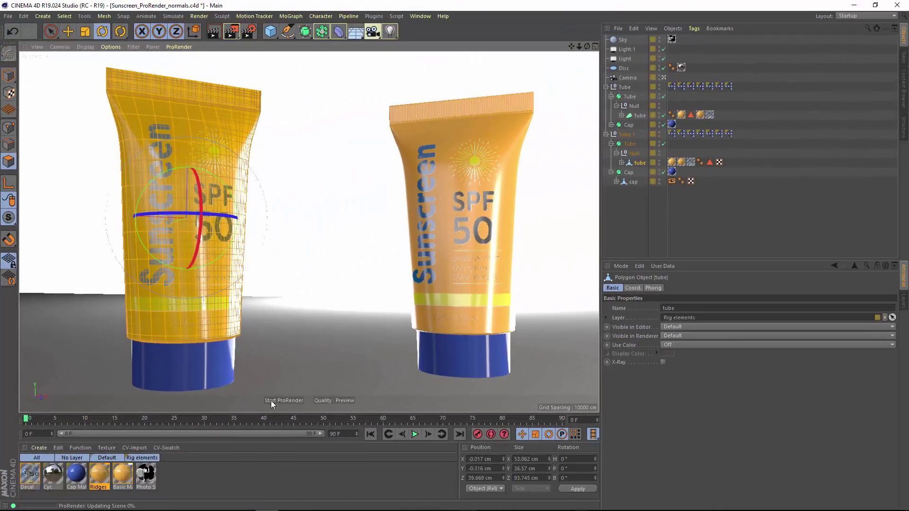
Restart ProRender and enable Flip Normals on the right tube's Loft object
click(271, 401)
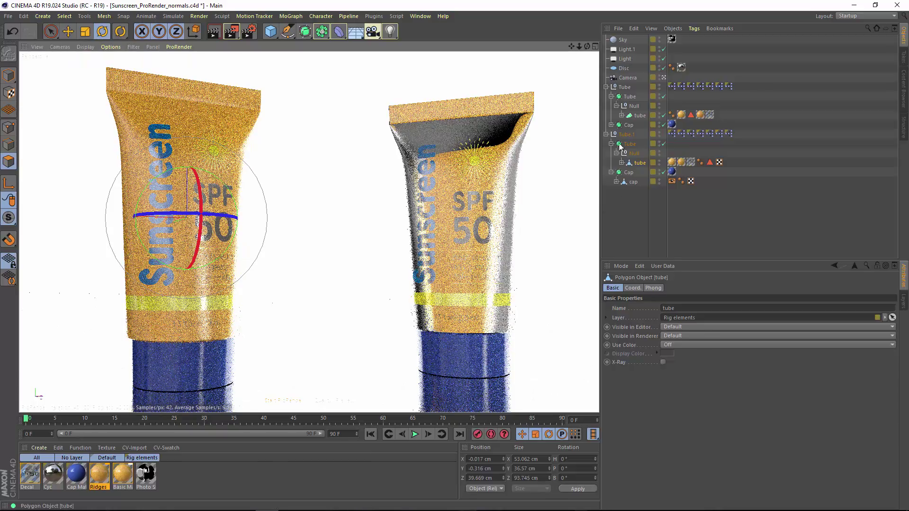
click(640, 115)
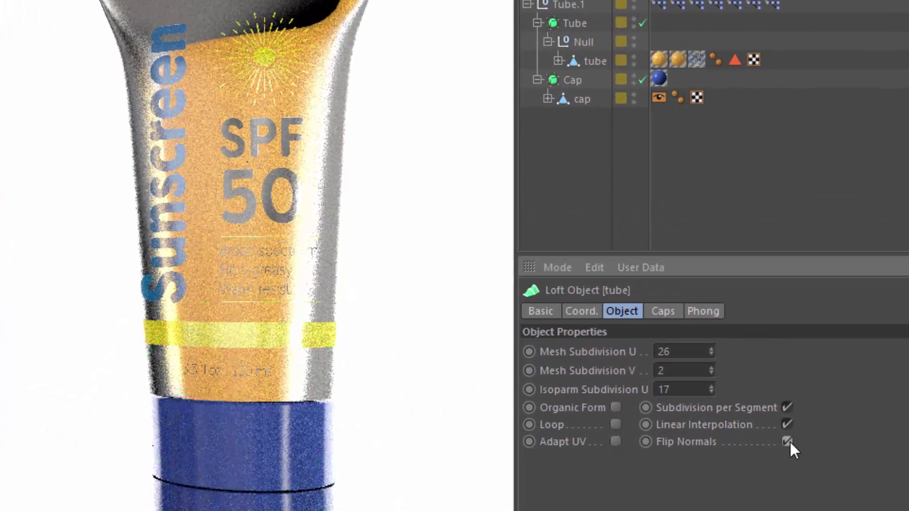
click(748, 374)
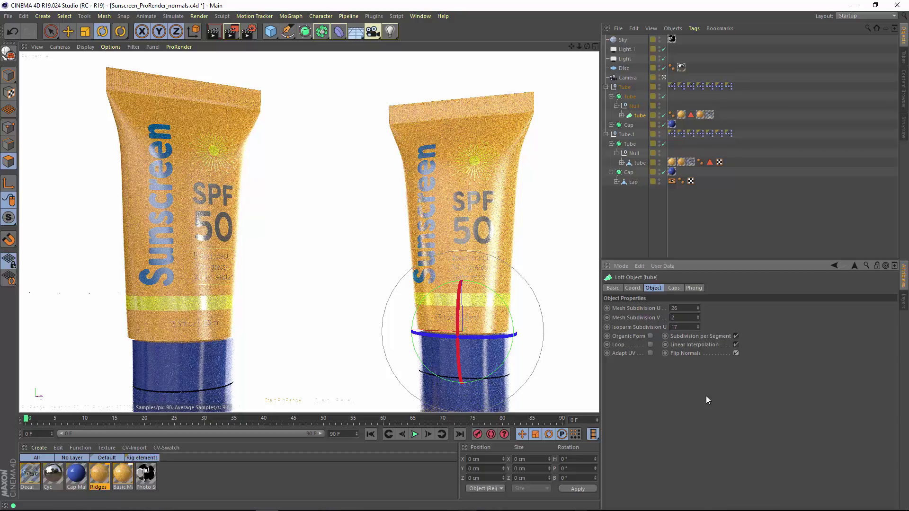
Open the help documentation to the ProRender General page
click(444, 16)
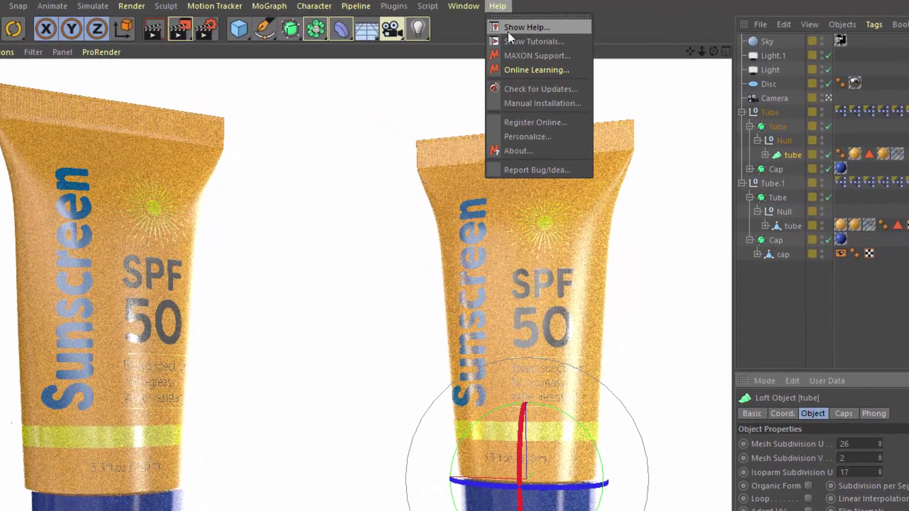
click(521, 28)
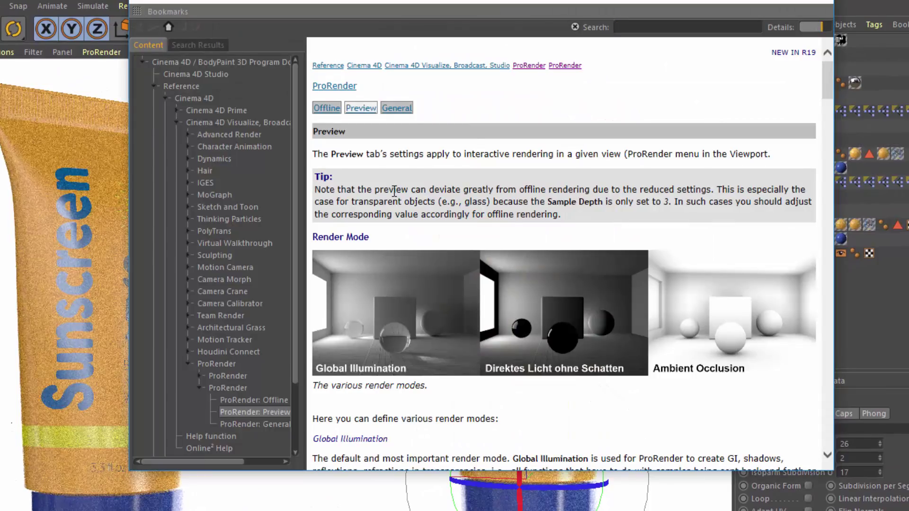
click(217, 364)
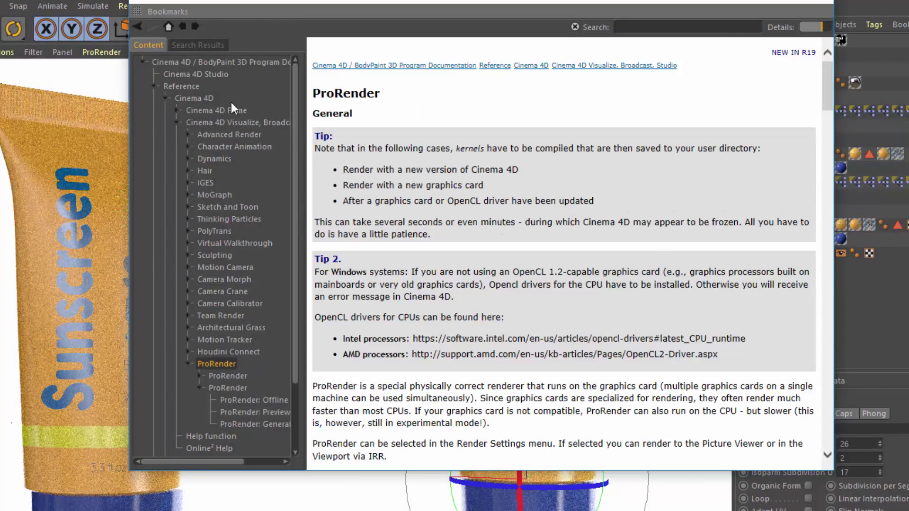
Browse the contents tree through Reference and Visualize, returning to the ProRender page
click(166, 86)
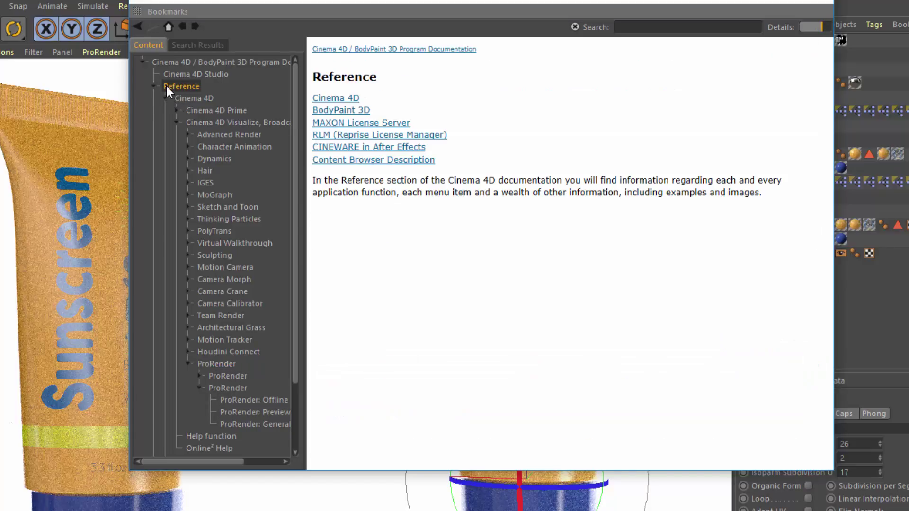
click(195, 99)
click(194, 124)
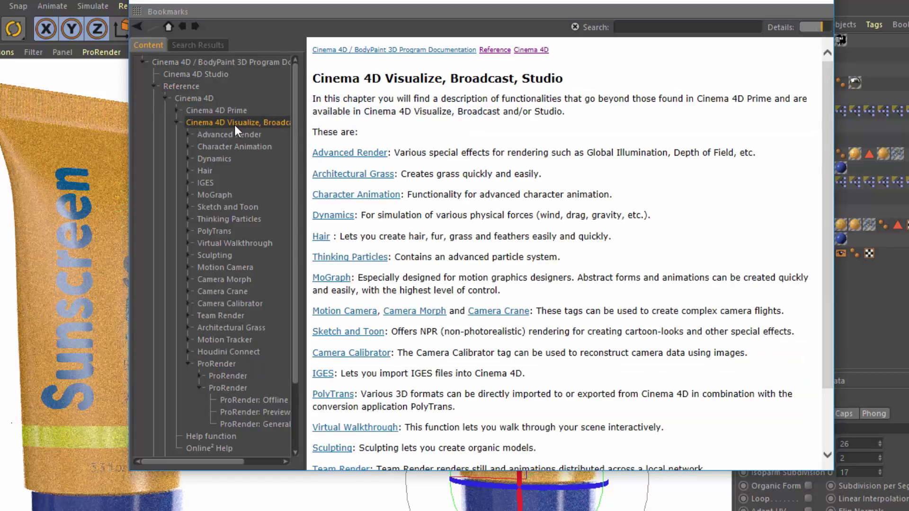
click(179, 123)
click(178, 122)
click(226, 368)
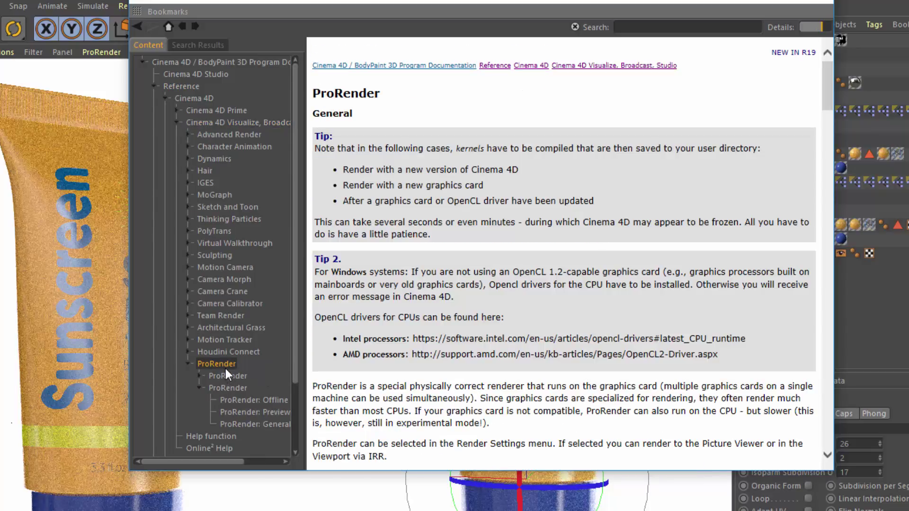
Scroll the ProRender help page down to its Limitations section
scroll(812, 142, down, 15)
scroll(806, 303, down, 15)
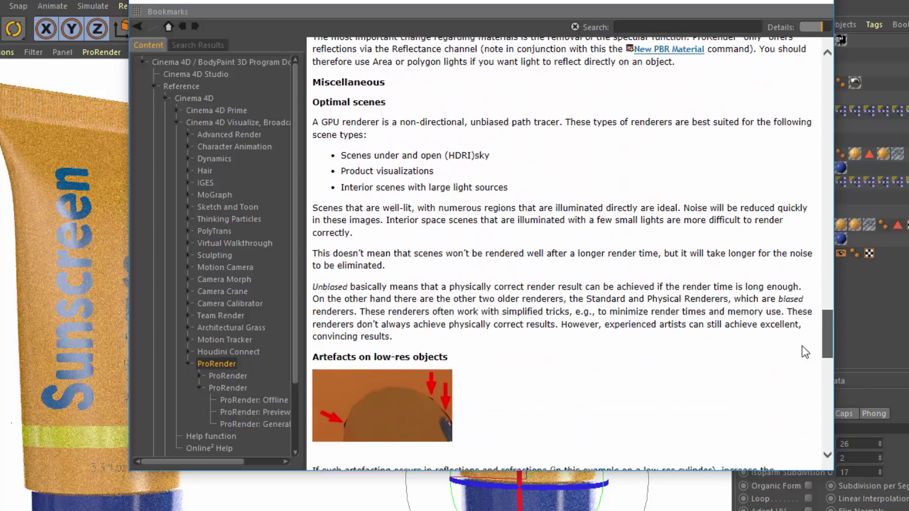
scroll(795, 403, up, 2)
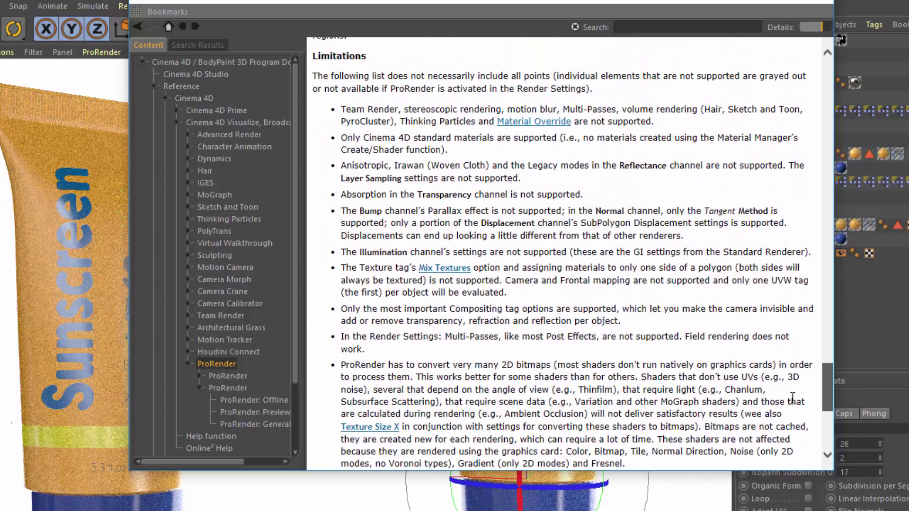
scroll(792, 397, down, 15)
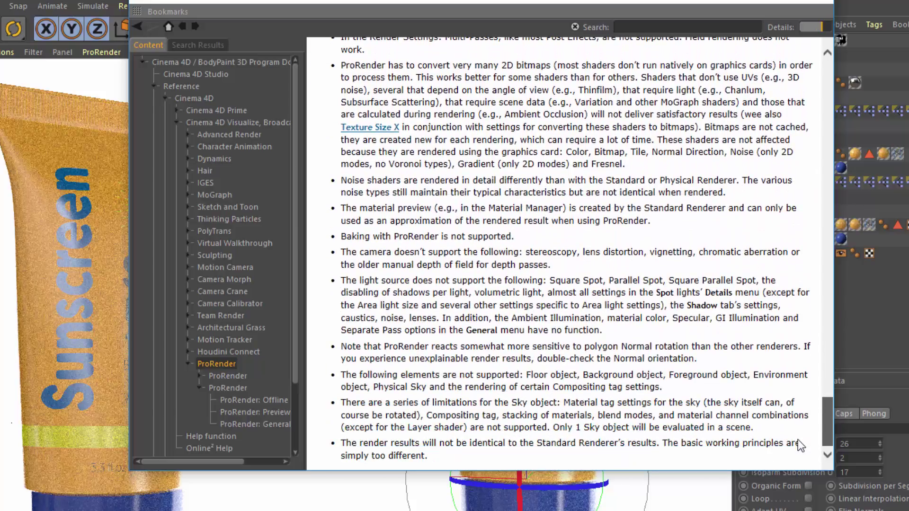